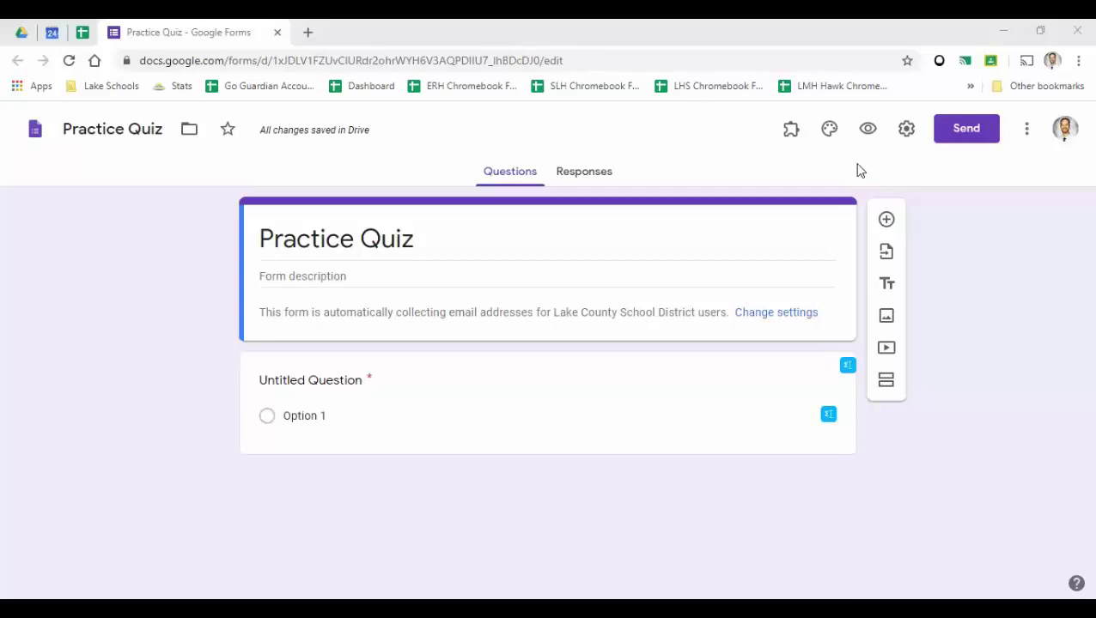
Step: In the form's settings, turn off response receipts and enable shuffling of the question order
{"action": "left_click", "coordinate": [908, 146]}
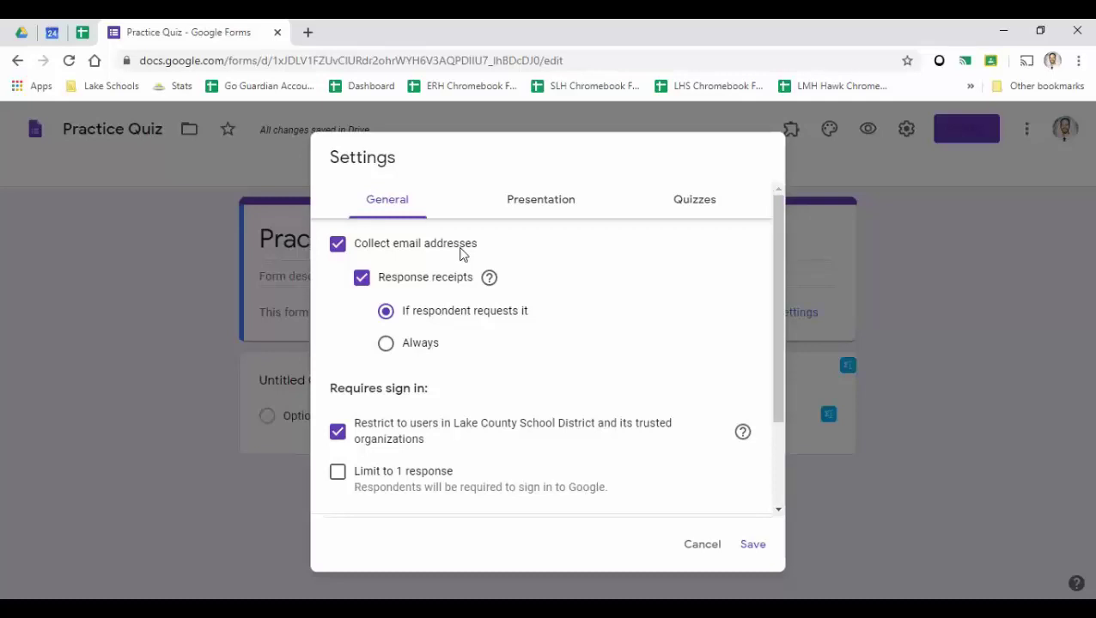
{"action": "left_click", "coordinate": [364, 284]}
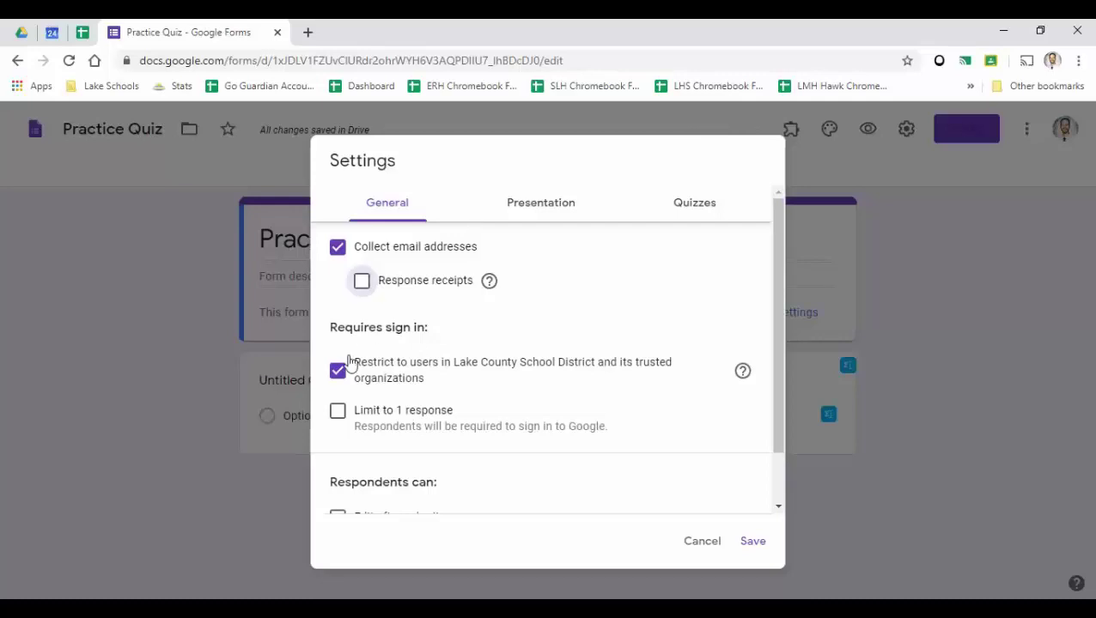
{"action": "scroll", "coordinate": [441, 351], "scroll_direction": "down", "scroll_amount": 1}
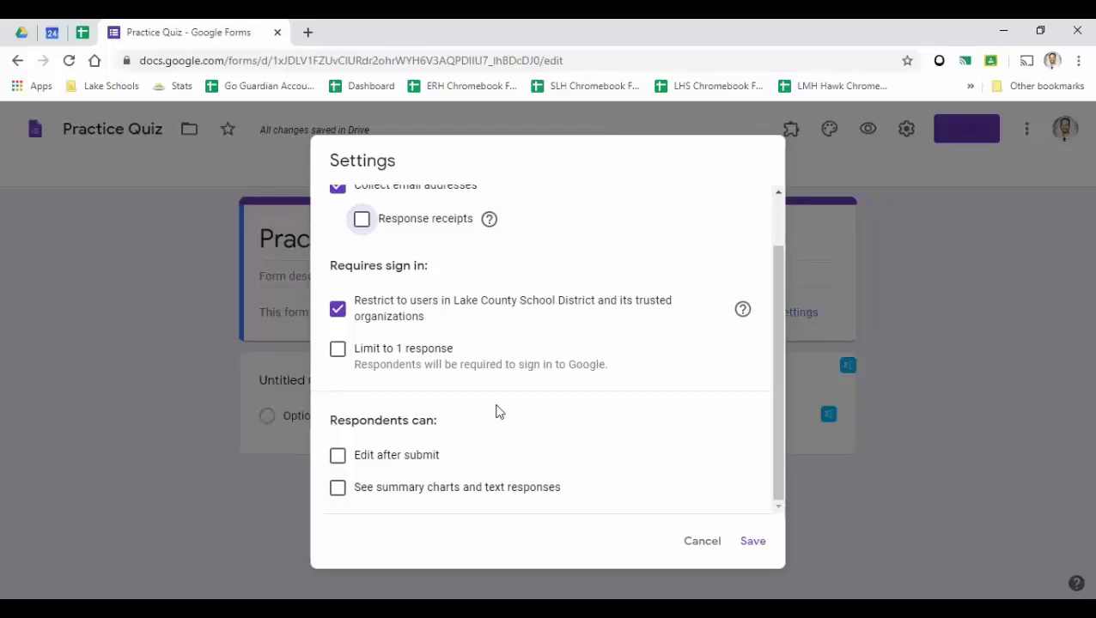
{"action": "scroll", "coordinate": [500, 409], "scroll_direction": "up", "scroll_amount": 2}
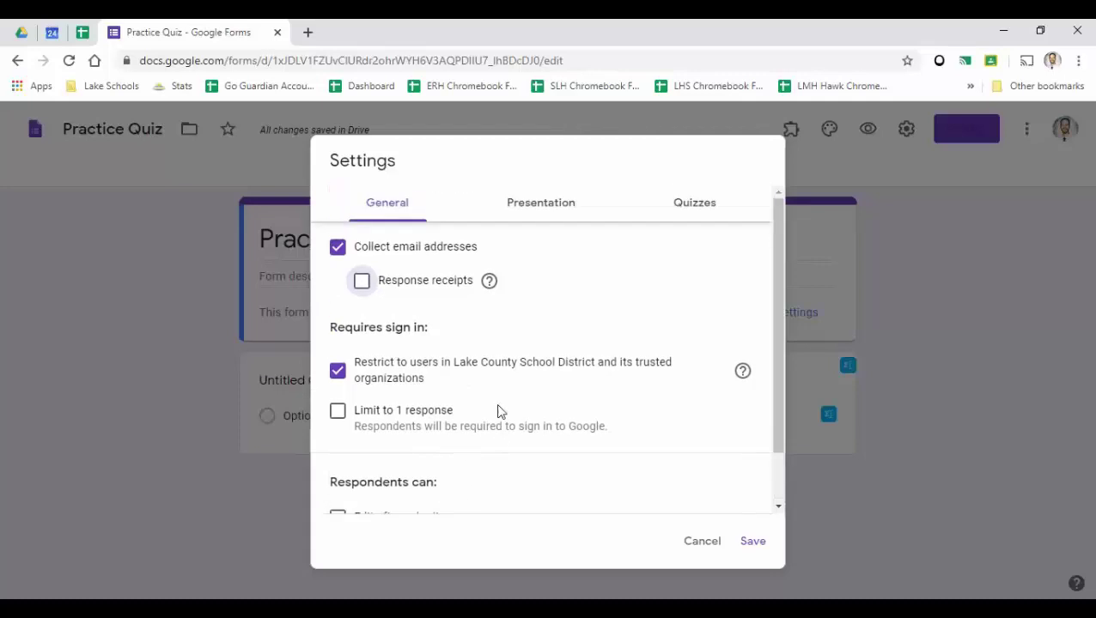
{"action": "left_click", "coordinate": [556, 211]}
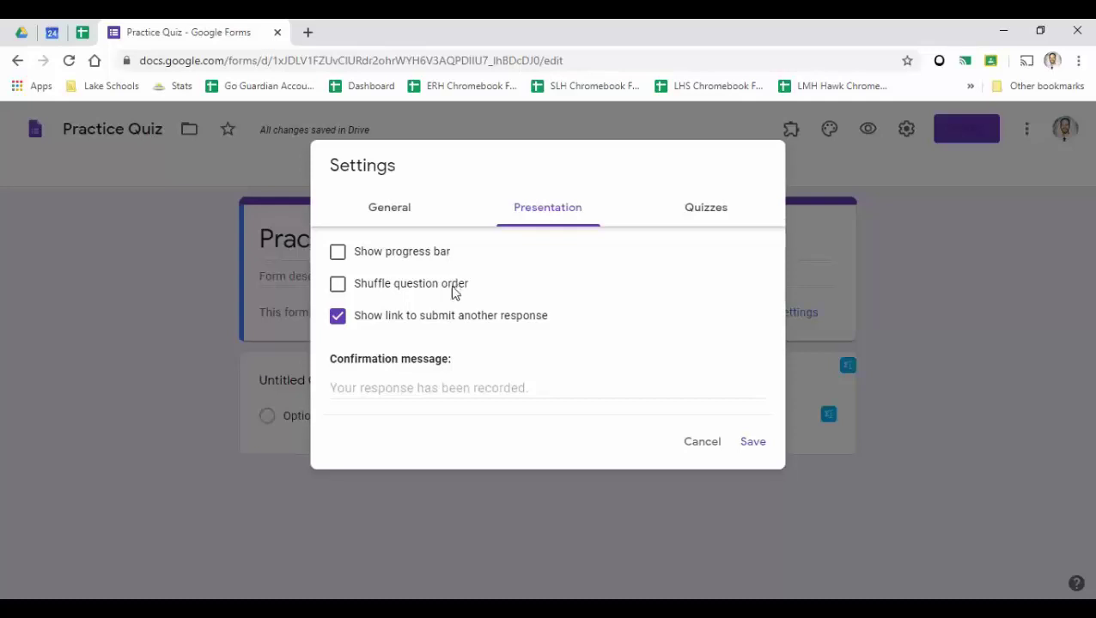
{"action": "left_click", "coordinate": [338, 284]}
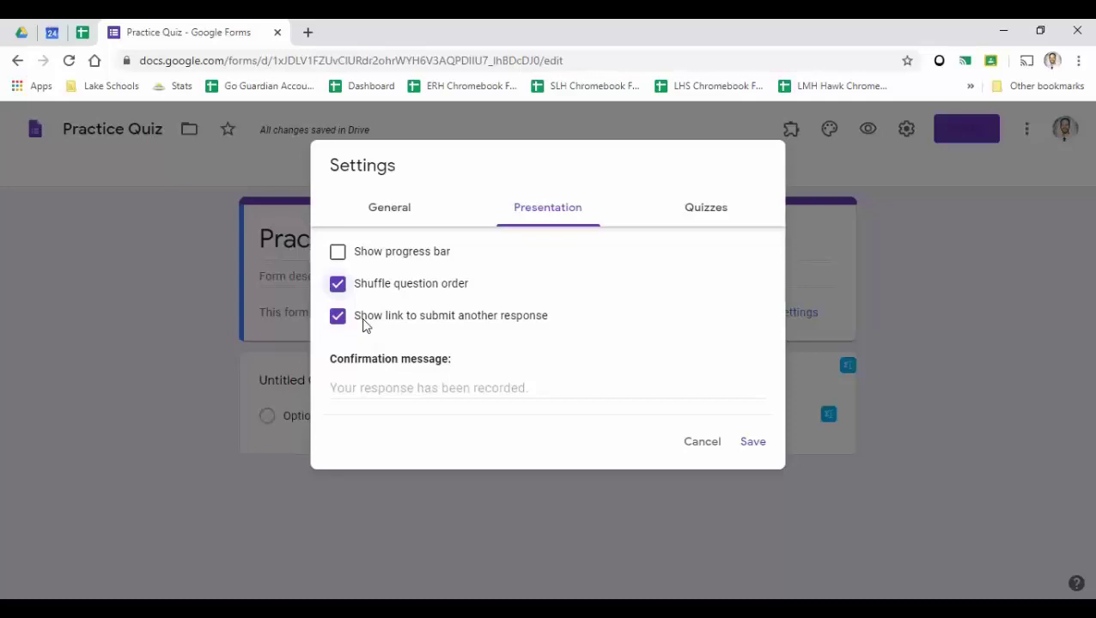
Step: Limit the form to 1 response per respondent and open the confirmation message for editing
{"action": "left_click", "coordinate": [410, 220]}
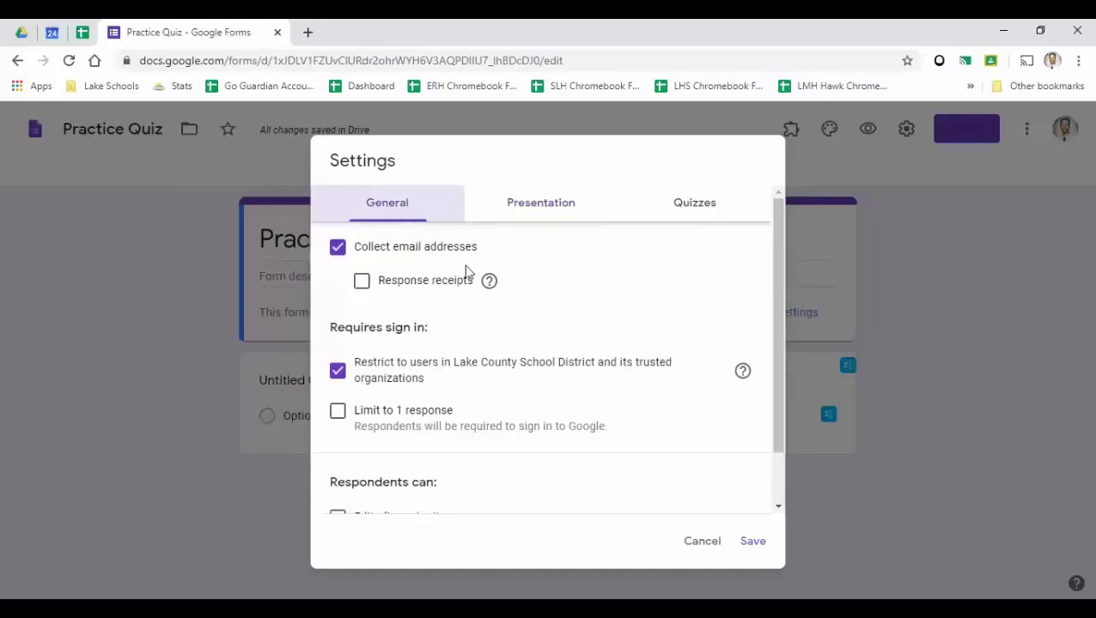
{"action": "scroll", "coordinate": [481, 327], "scroll_direction": "down", "scroll_amount": 2}
{"action": "left_click", "coordinate": [441, 352]}
{"action": "scroll", "coordinate": [463, 339], "scroll_direction": "up", "scroll_amount": 2}
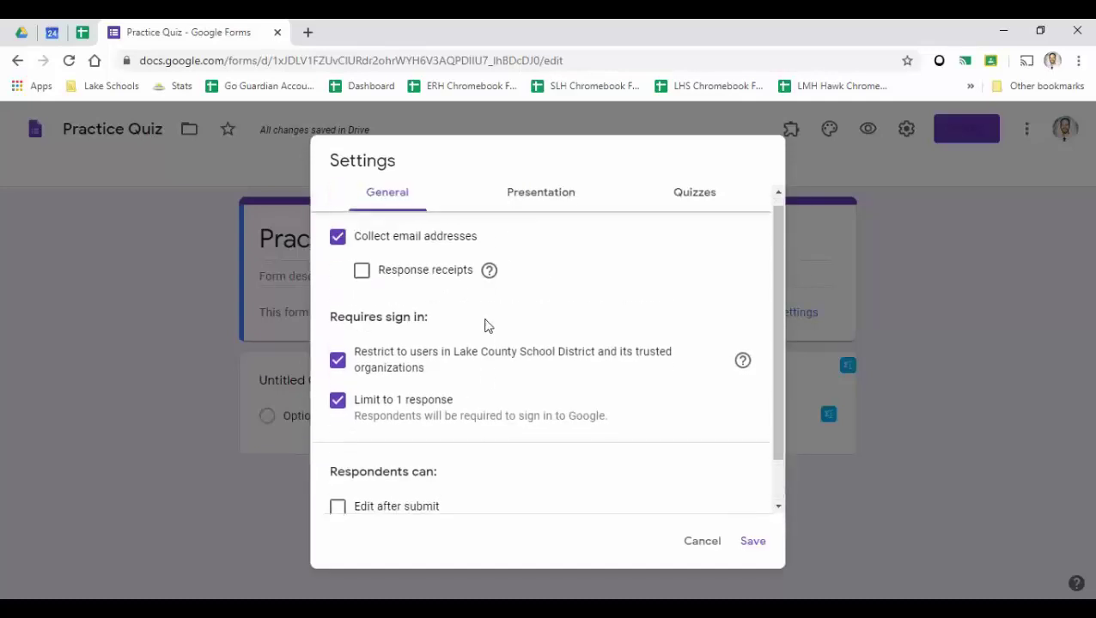
{"action": "left_click", "coordinate": [542, 206]}
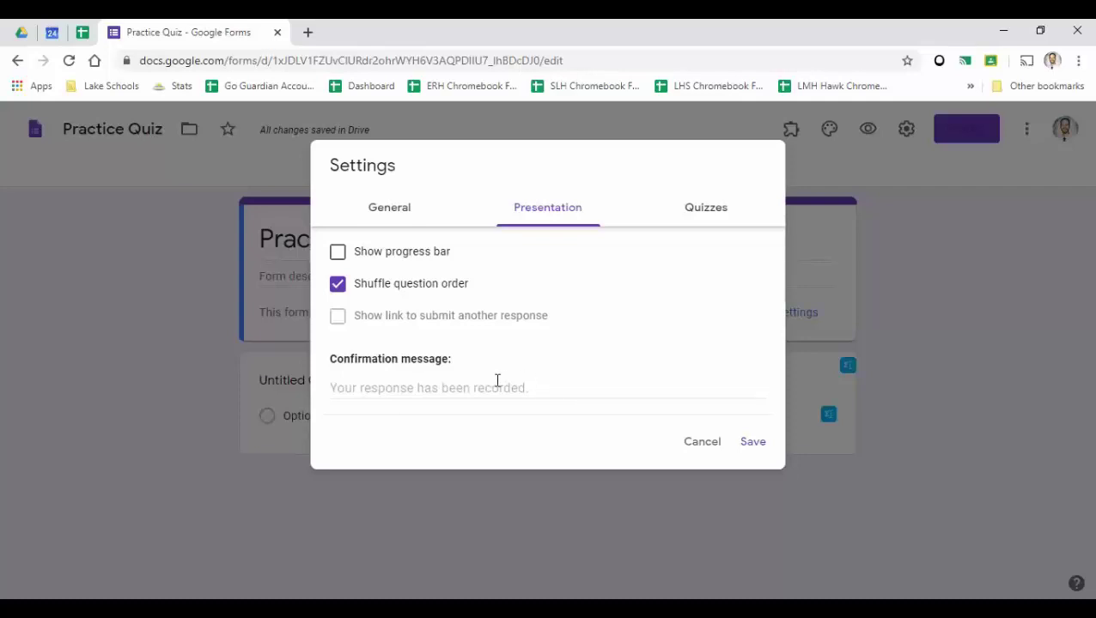
{"action": "left_click", "coordinate": [443, 388]}
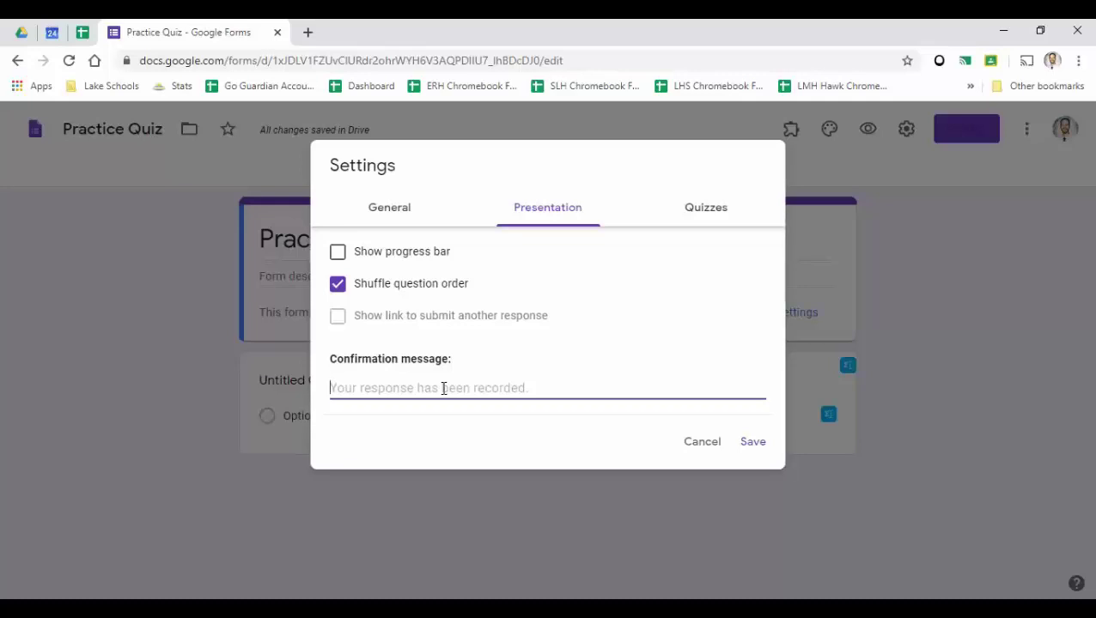
Step: Make the form a quiz so that point values and auto-grading are enabled
{"action": "left_click", "coordinate": [688, 211]}
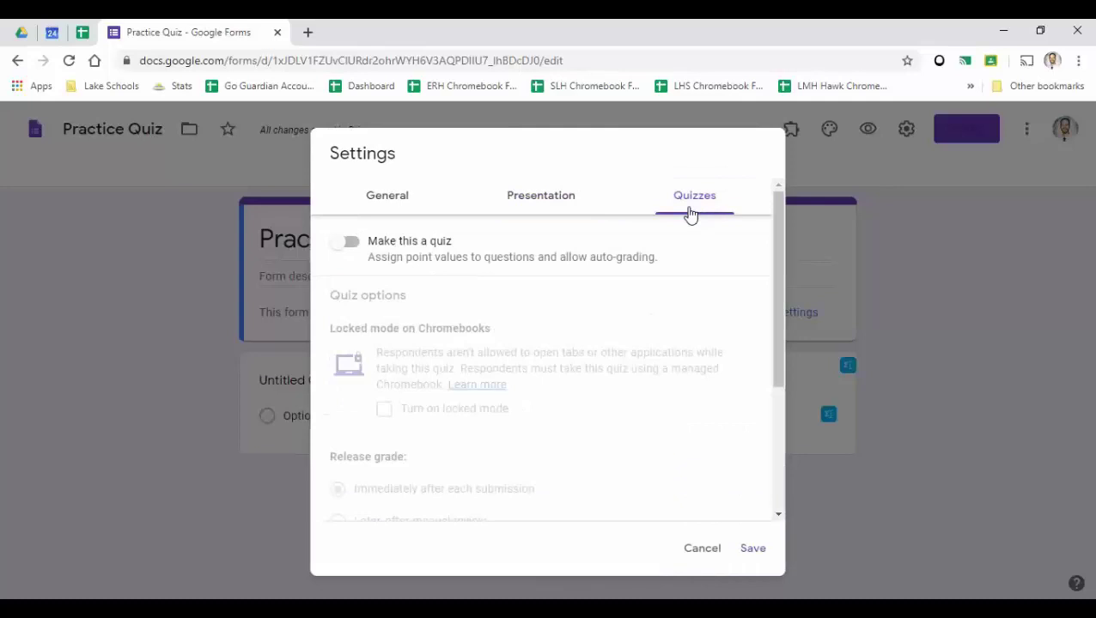
{"action": "left_click", "coordinate": [348, 250]}
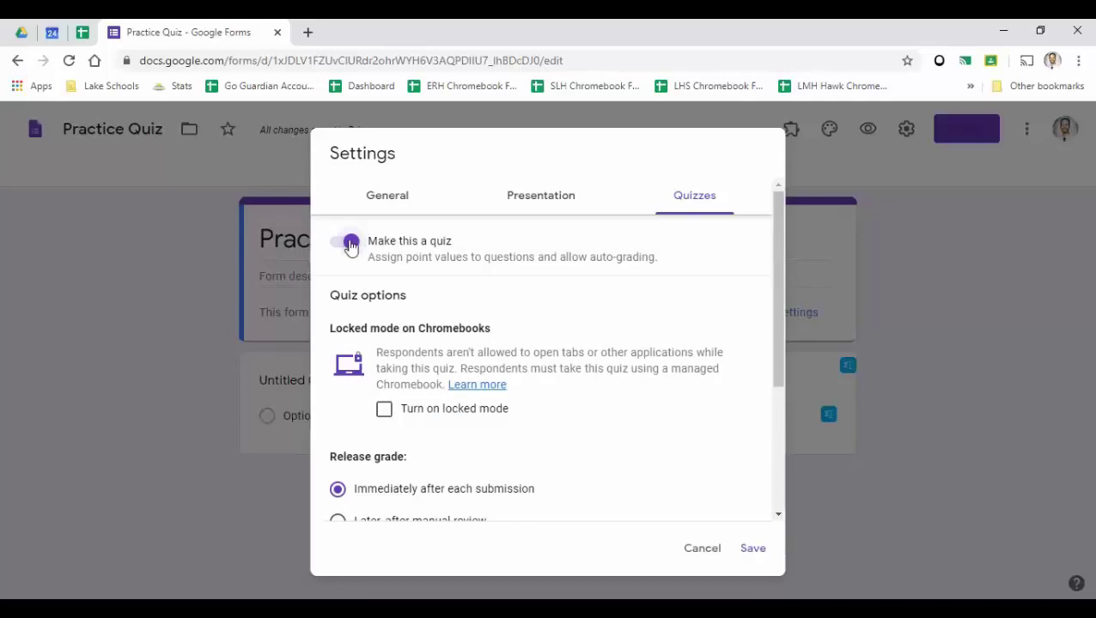
{"action": "left_click", "coordinate": [351, 247]}
{"action": "left_click", "coordinate": [351, 246]}
{"action": "scroll", "coordinate": [397, 256], "scroll_direction": "down", "scroll_amount": 2}
{"action": "scroll", "coordinate": [415, 273], "scroll_direction": "up", "scroll_amount": 1}
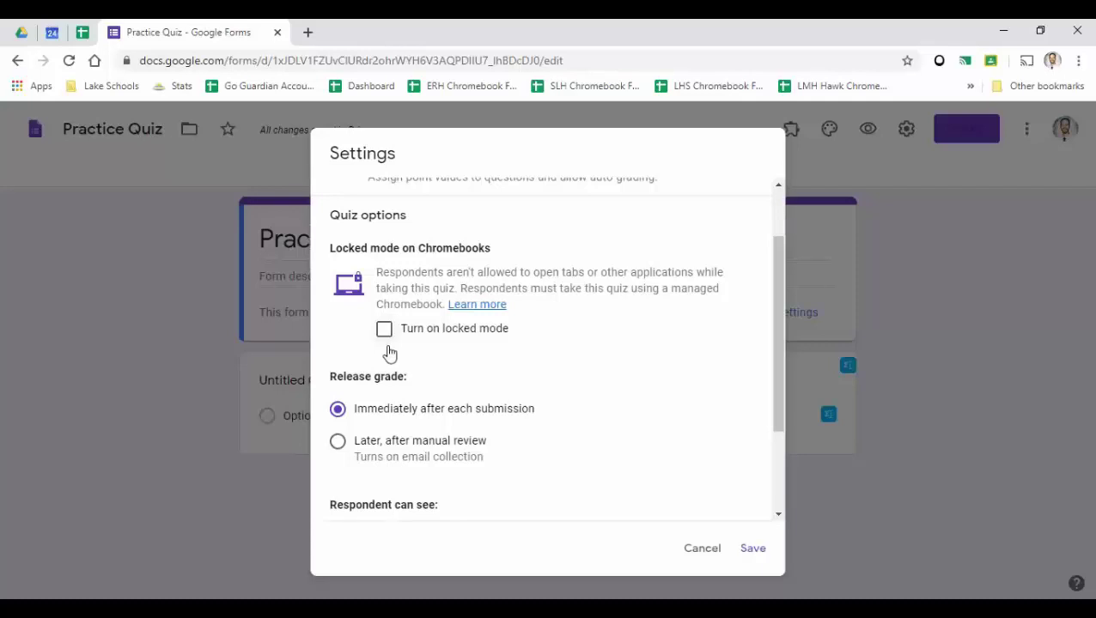
{"action": "left_click", "coordinate": [386, 333]}
{"action": "left_click", "coordinate": [384, 330]}
Step: Release quiz grades later, after manual review, hide missed questions and correct answers from respondents, and save the settings
{"action": "scroll", "coordinate": [421, 347], "scroll_direction": "down", "scroll_amount": 1}
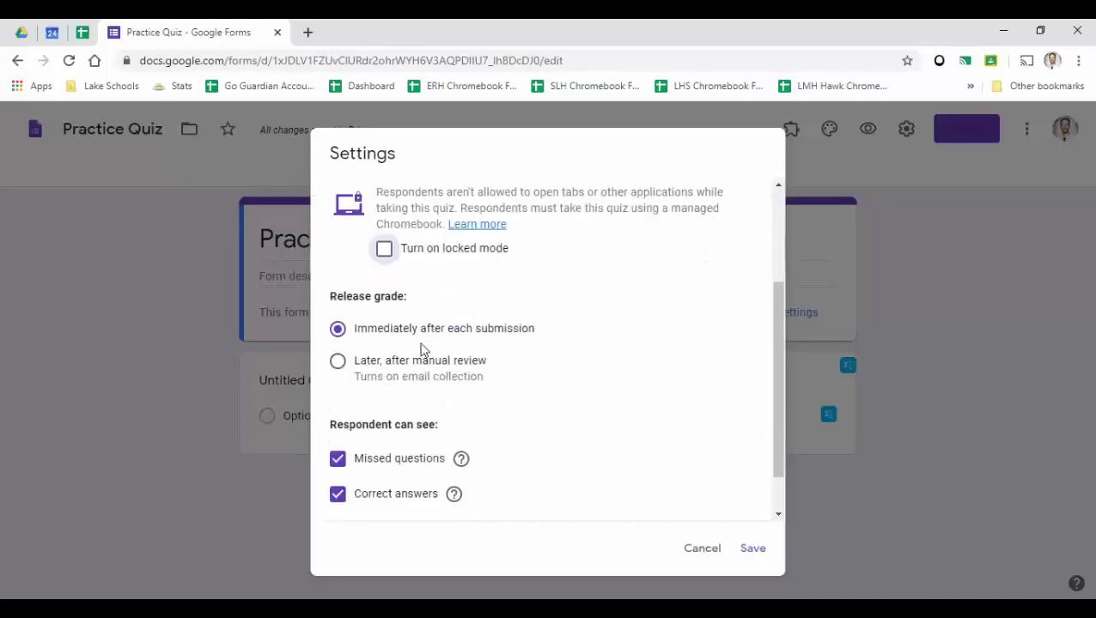
{"action": "scroll", "coordinate": [420, 348], "scroll_direction": "down", "scroll_amount": 1}
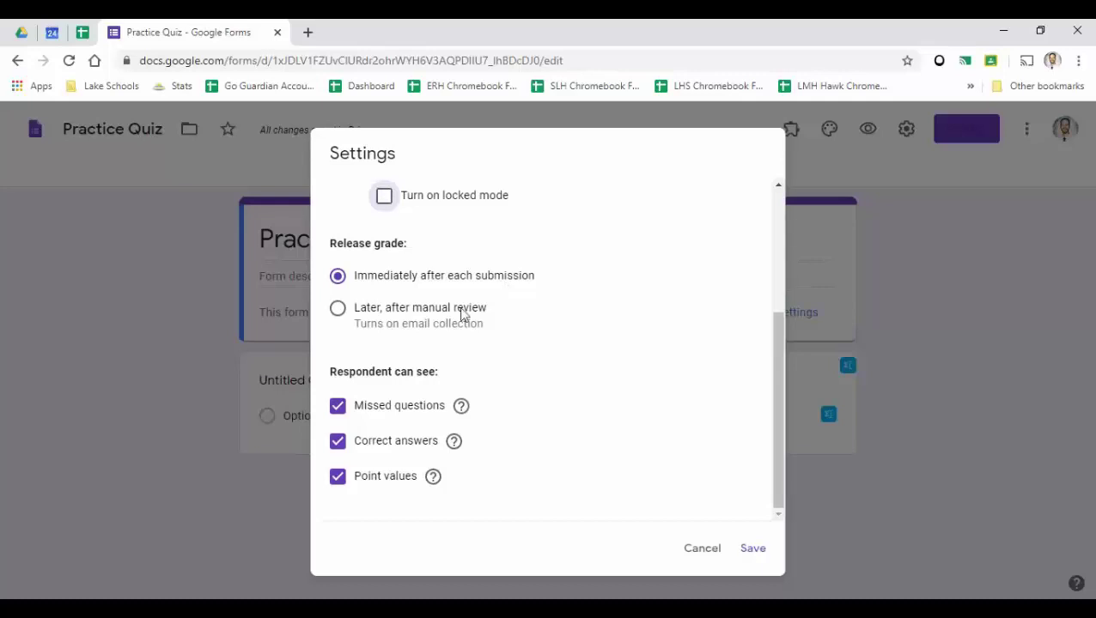
{"action": "left_click", "coordinate": [339, 318]}
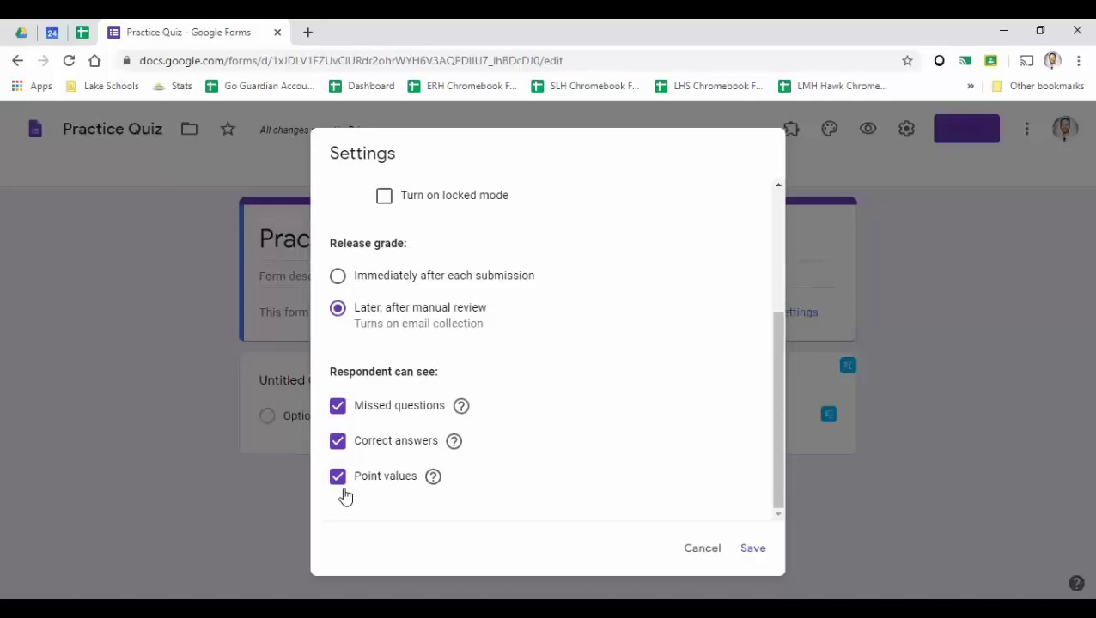
{"action": "left_click", "coordinate": [339, 412]}
{"action": "left_click", "coordinate": [338, 442]}
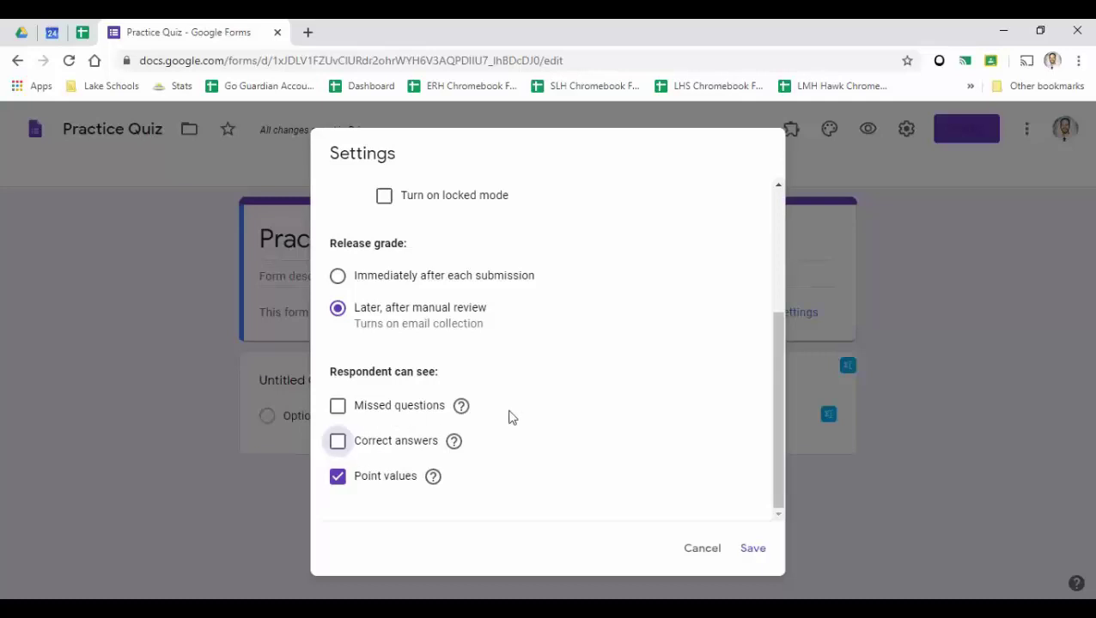
{"action": "left_click", "coordinate": [752, 549]}
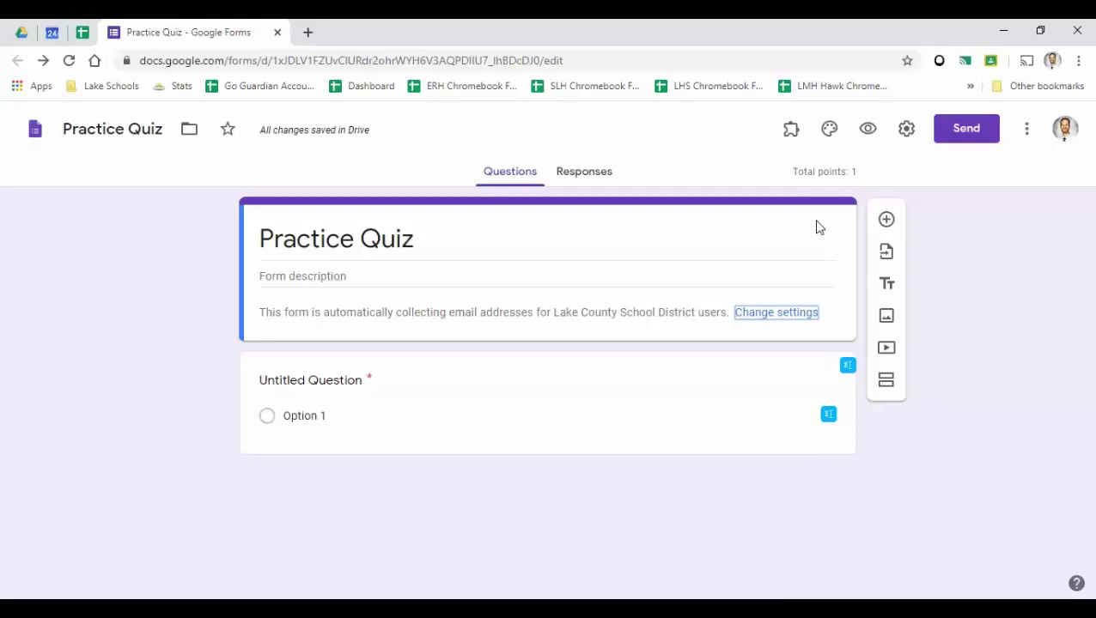
Step: Turn off the limit to 1 response in the form's settings and save the change
{"action": "left_click", "coordinate": [791, 174]}
{"action": "left_click", "coordinate": [903, 137]}
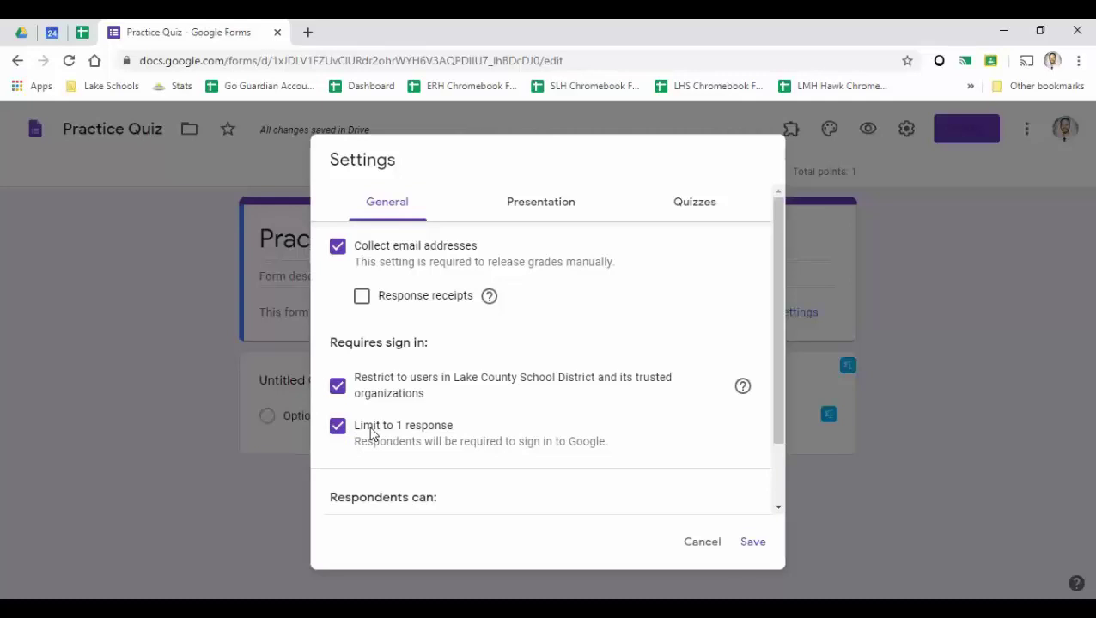
{"action": "left_click", "coordinate": [340, 436]}
{"action": "left_click", "coordinate": [752, 542]}
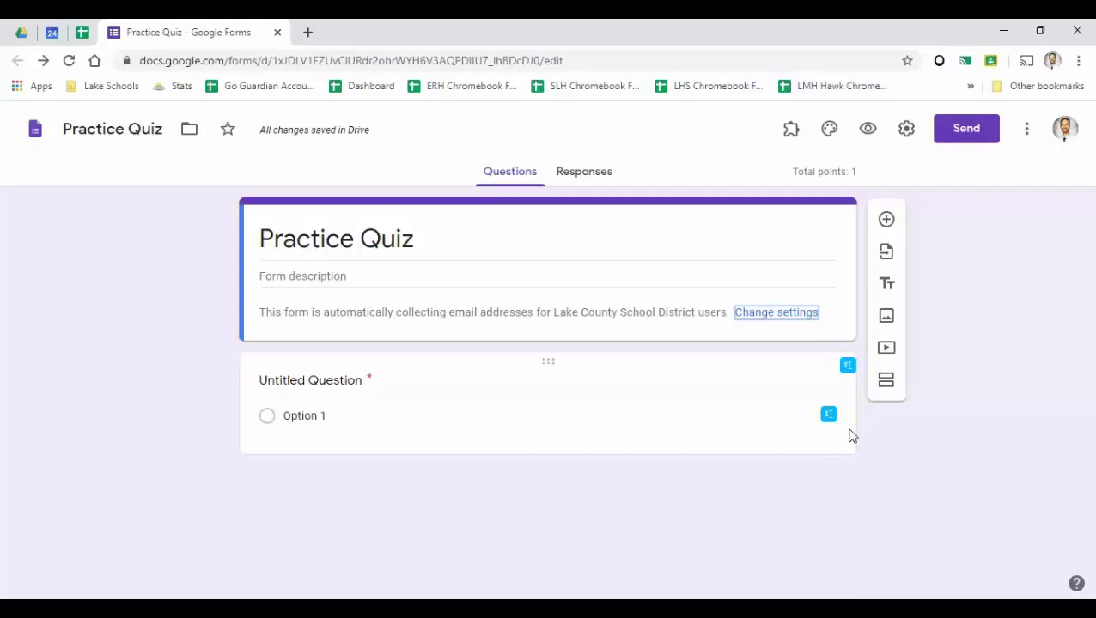
Step: Review the default settings for new forms and questions in the form preferences and save them
{"action": "left_click", "coordinate": [1028, 134]}
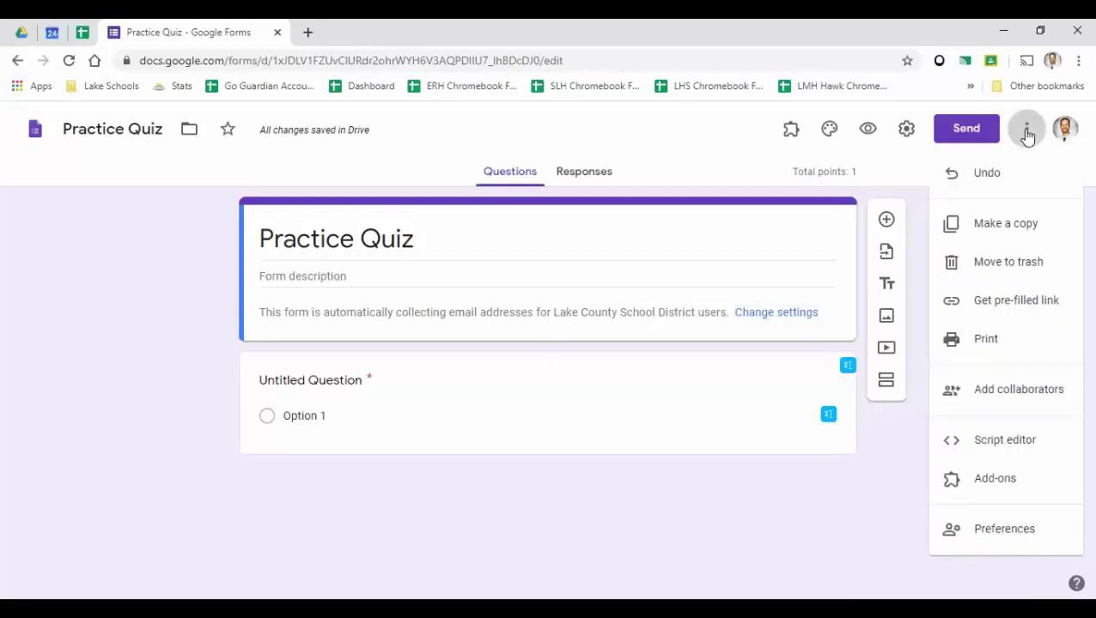
{"action": "left_click", "coordinate": [1001, 530]}
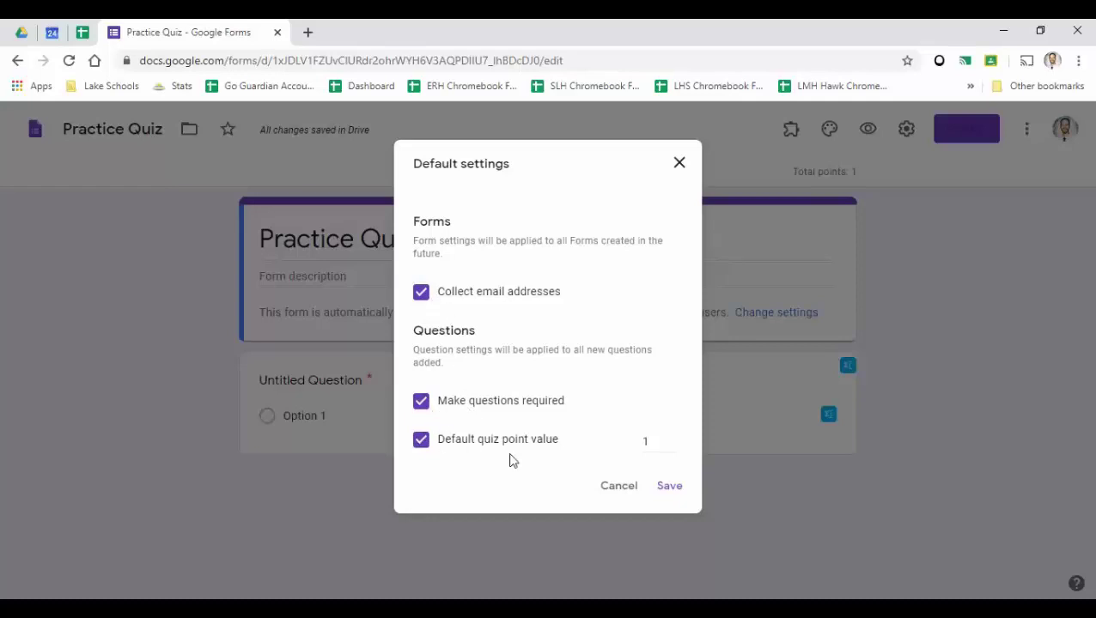
{"action": "left_click", "coordinate": [669, 487]}
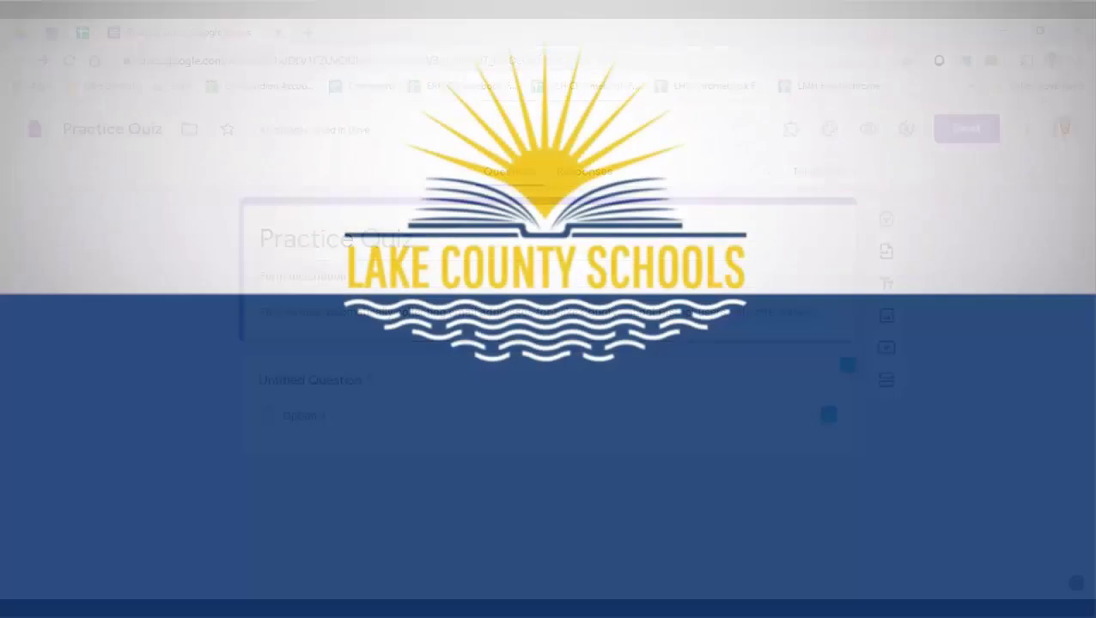